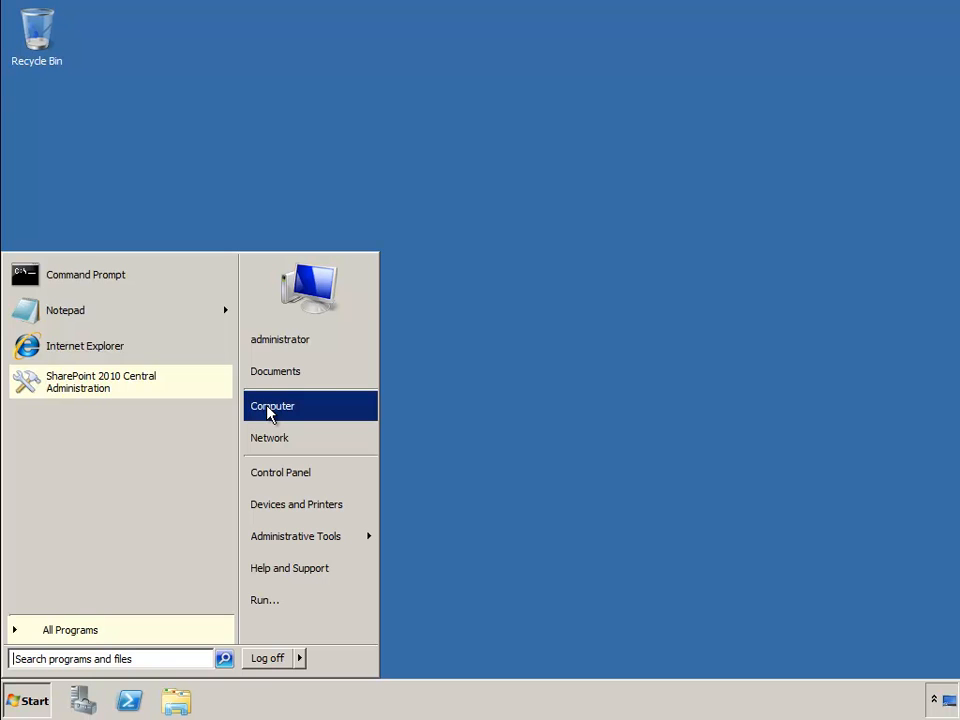
- Browse the computer's DVD Drive (D:) SQLFULL_ENU and run the setup application on the disc
left_click(268, 410)
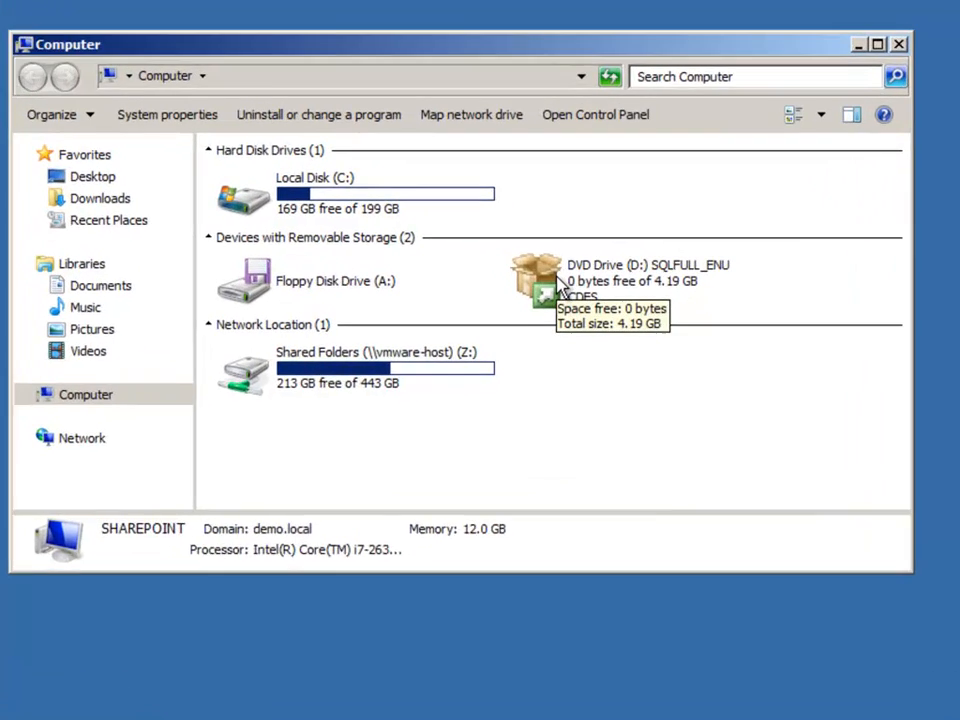
double_click(560, 288)
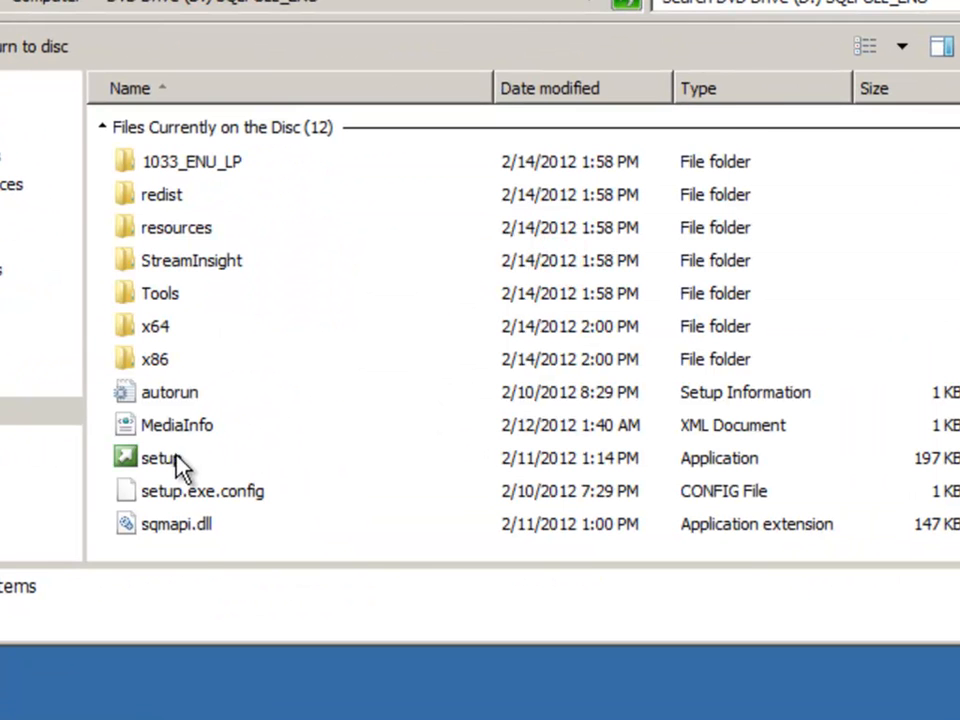
left_click(183, 462)
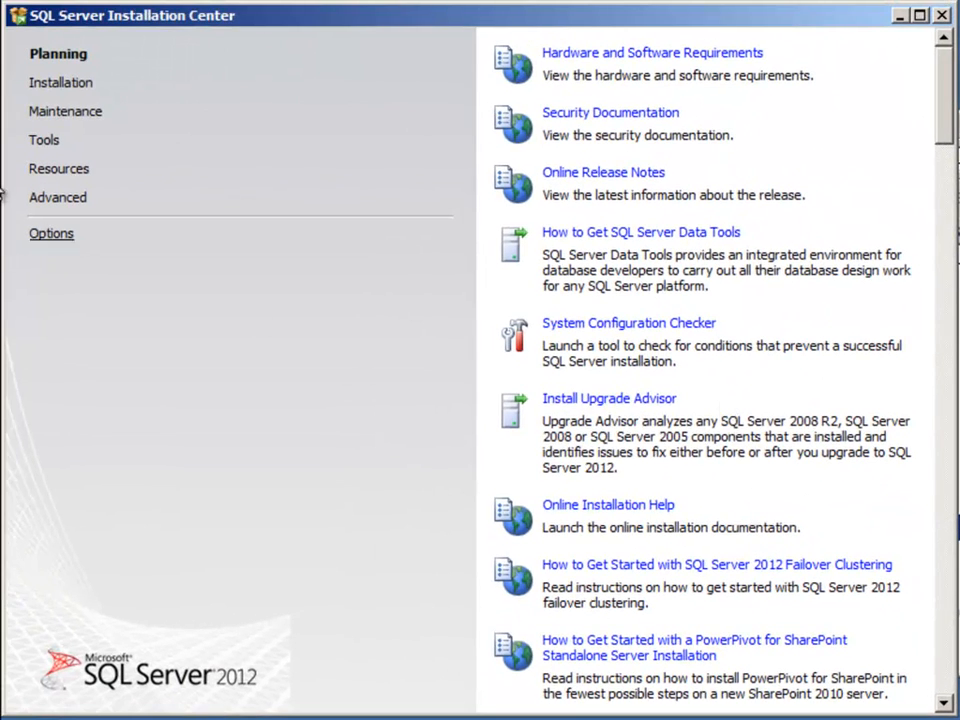
- Launch a new SQL Server stand-alone installation and proceed past the initial setup support rules
left_click(44, 88)
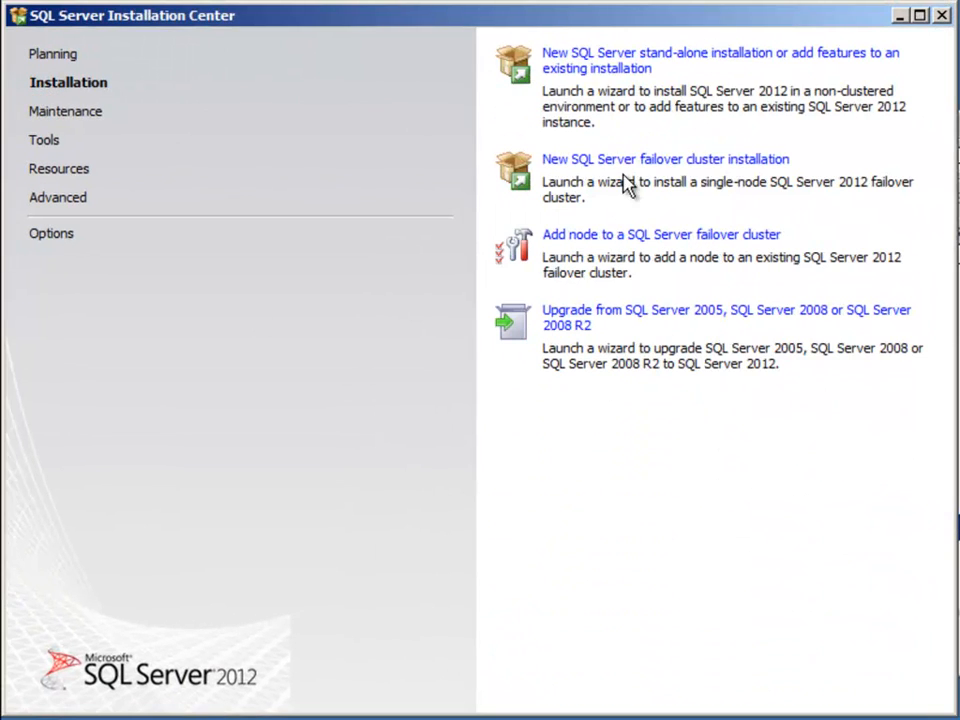
left_click(580, 57)
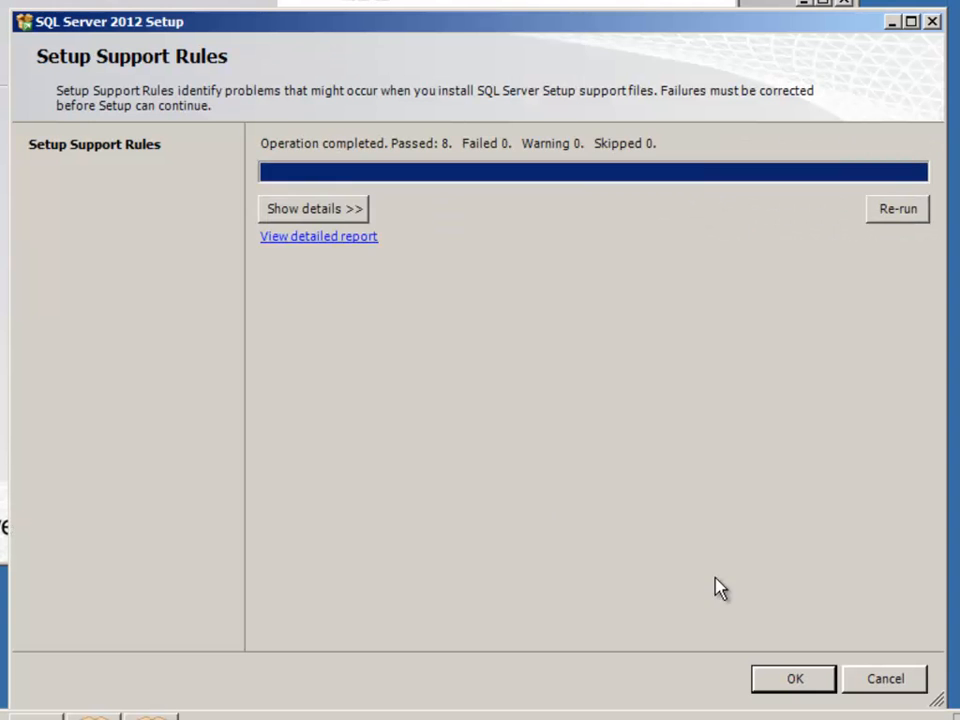
left_click(796, 684)
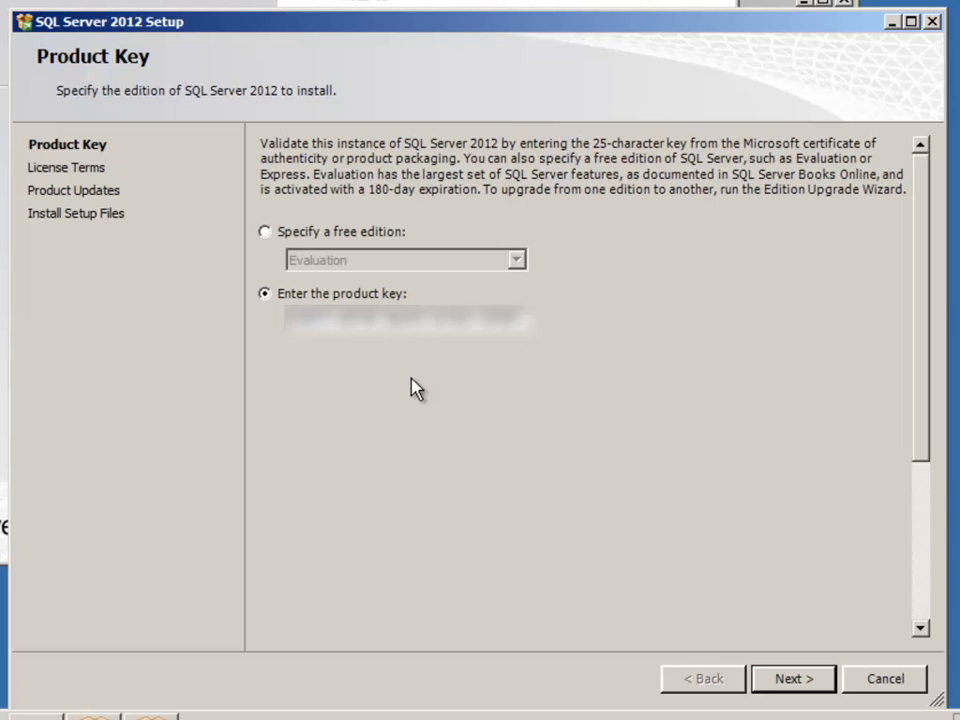
- Specify the free Evaluation edition, accept the license terms and agree to send feature usage data to Microsoft
left_click(265, 233)
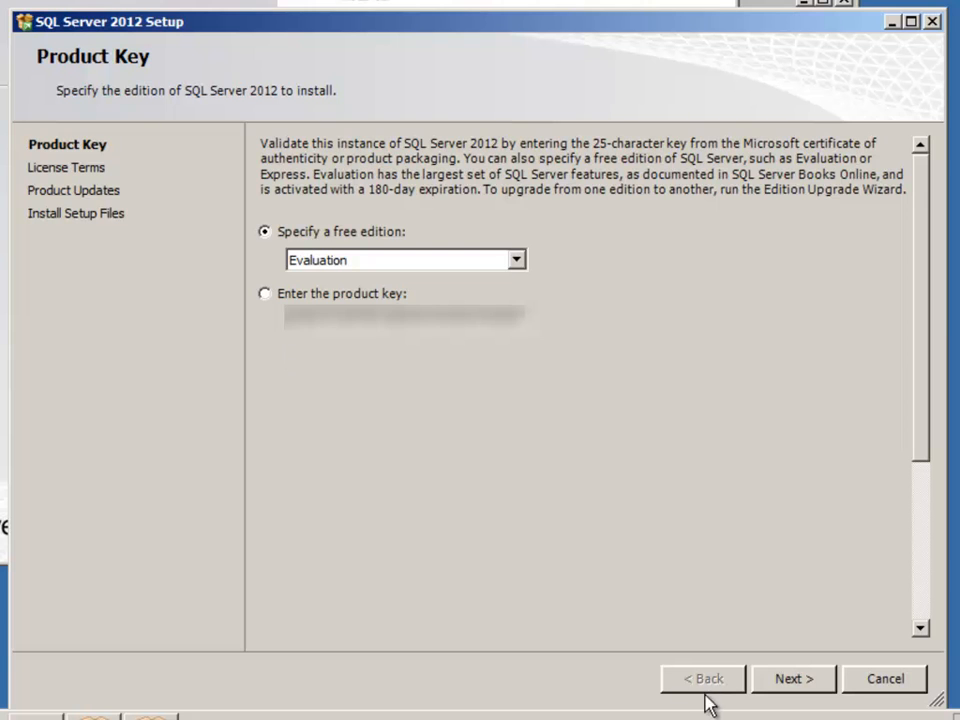
left_click(791, 680)
left_click(380, 535)
left_click(437, 576)
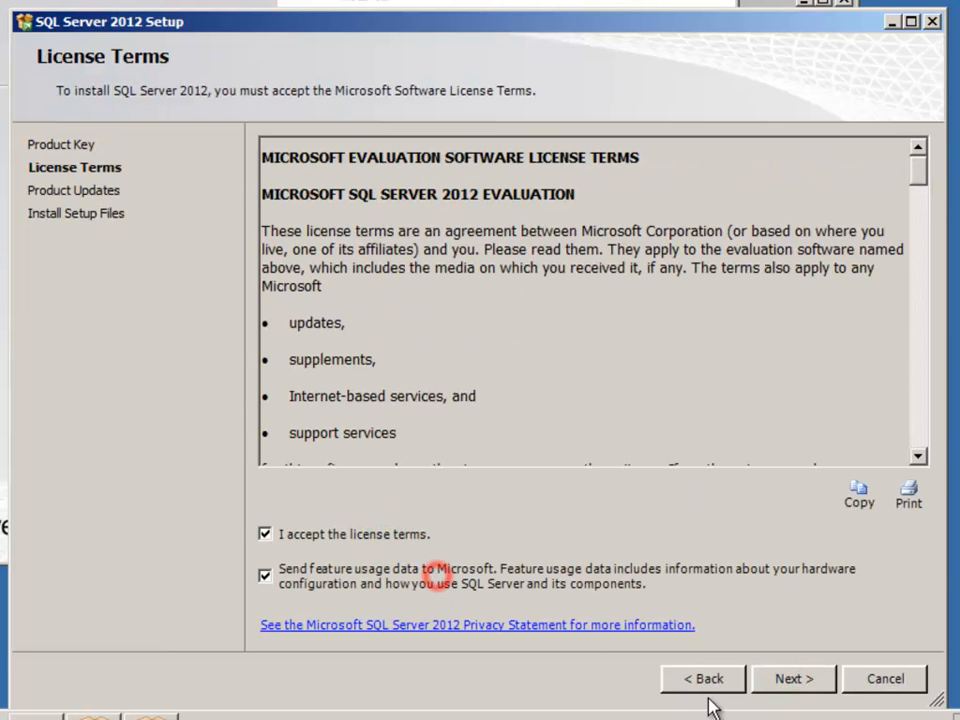
left_click(788, 680)
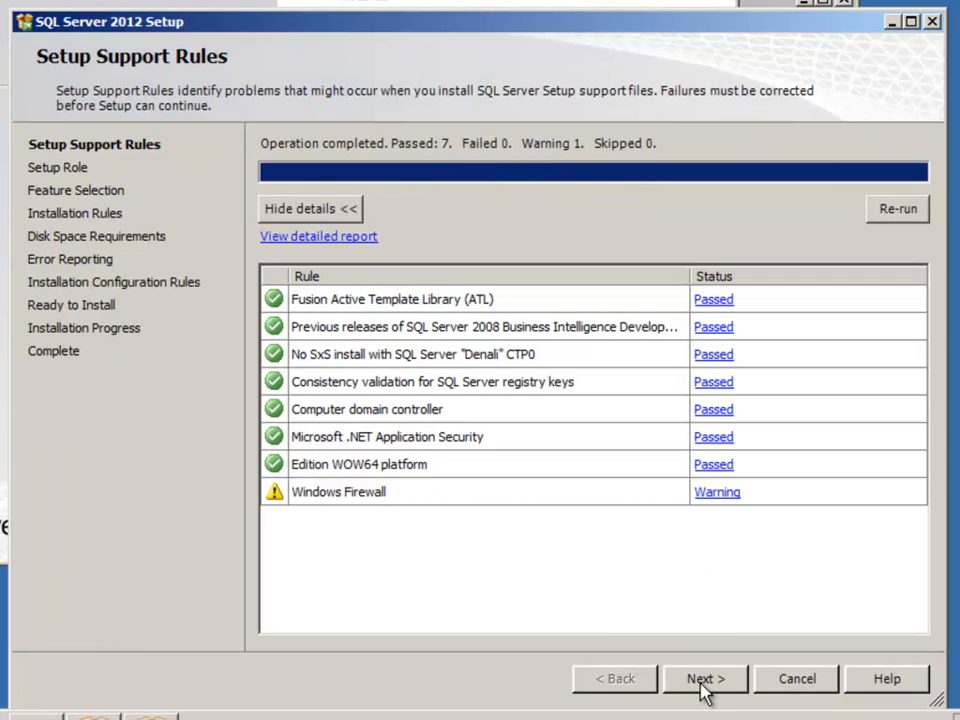
- Proceed past the support rules and choose SQL Server PowerPivot for SharePoint as the setup role, including Database Relational Engine Services
left_click(702, 680)
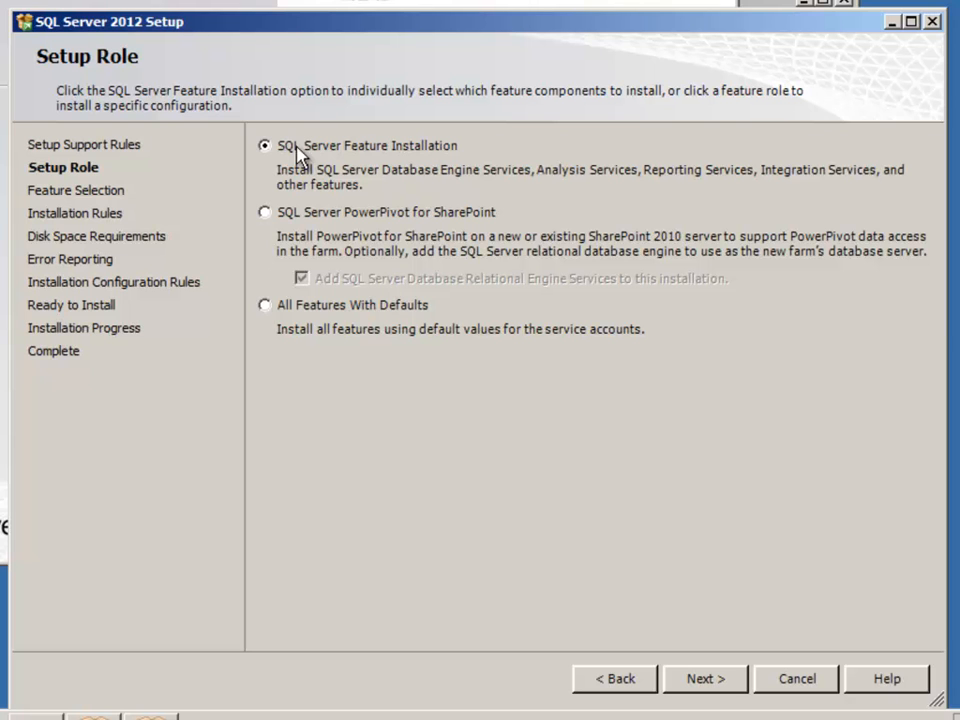
left_click(263, 213)
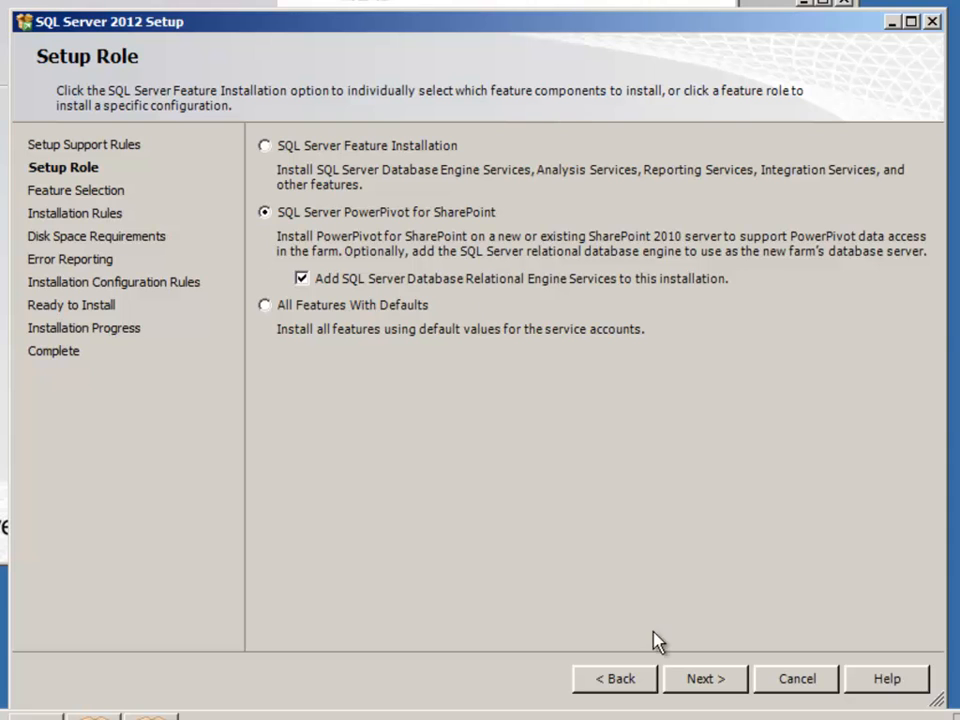
left_click(713, 687)
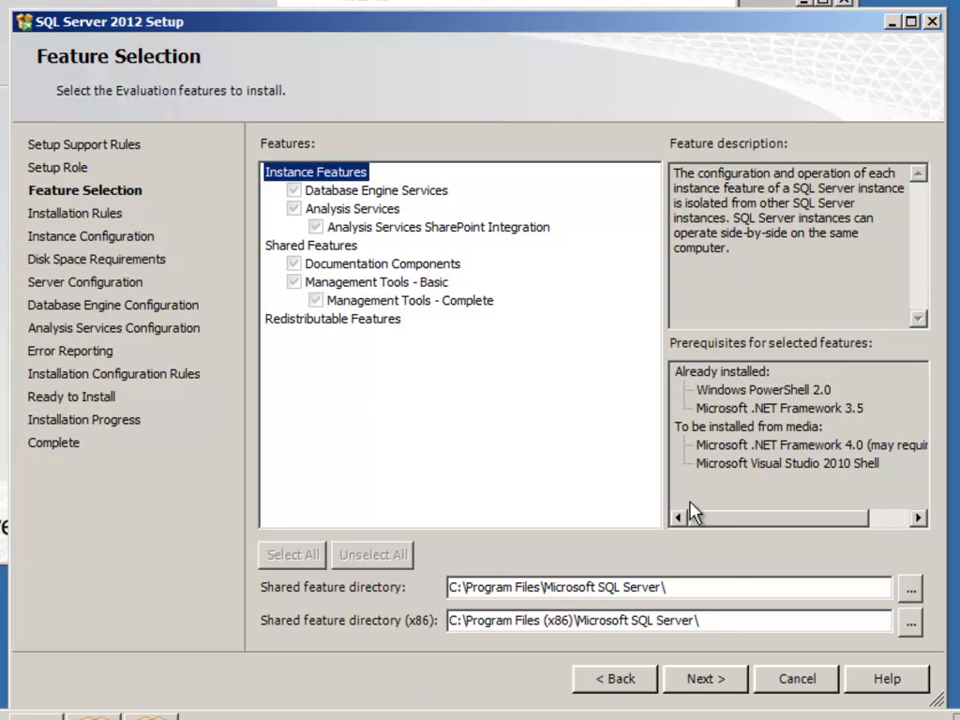
- Accept the preset features and the POWERPIVOT instance settings, and proceed through the disk space requirements to server configuration
left_click(704, 680)
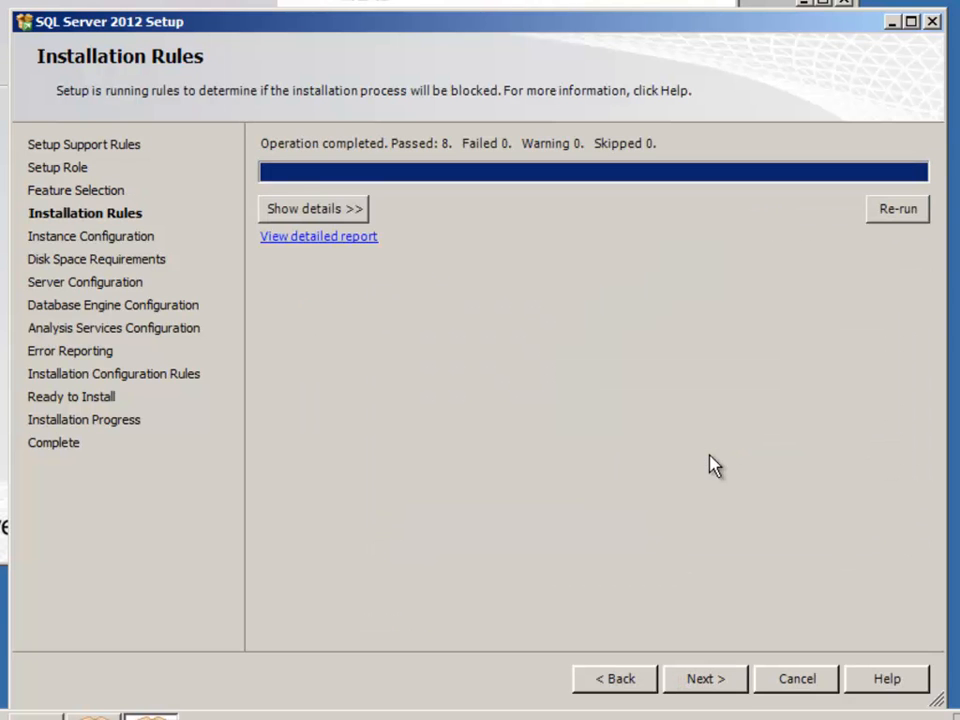
left_click(703, 680)
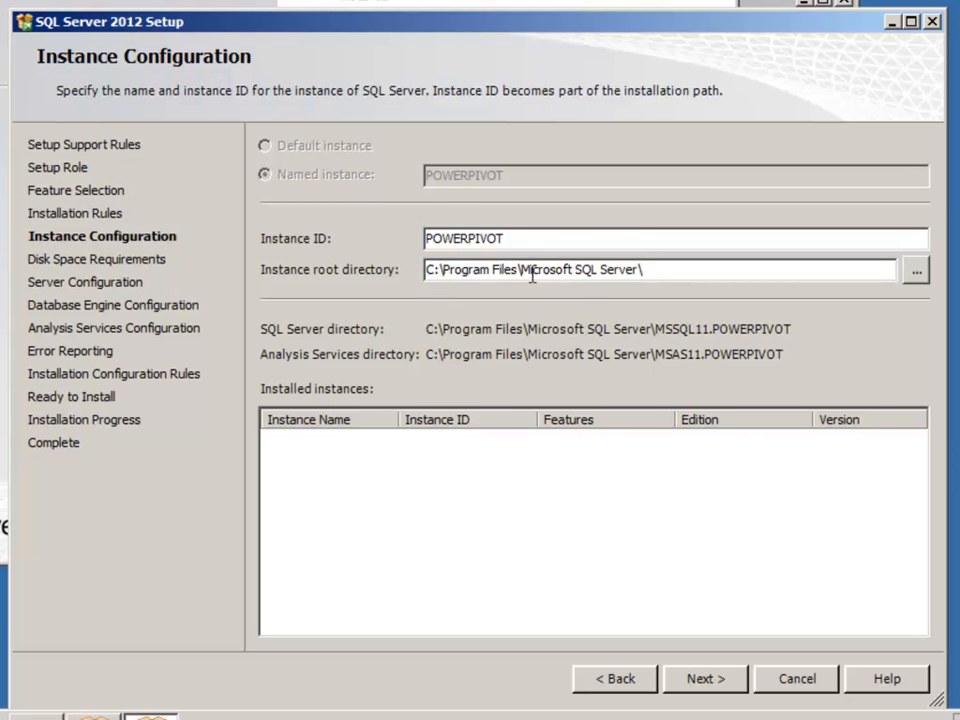
left_click(703, 678)
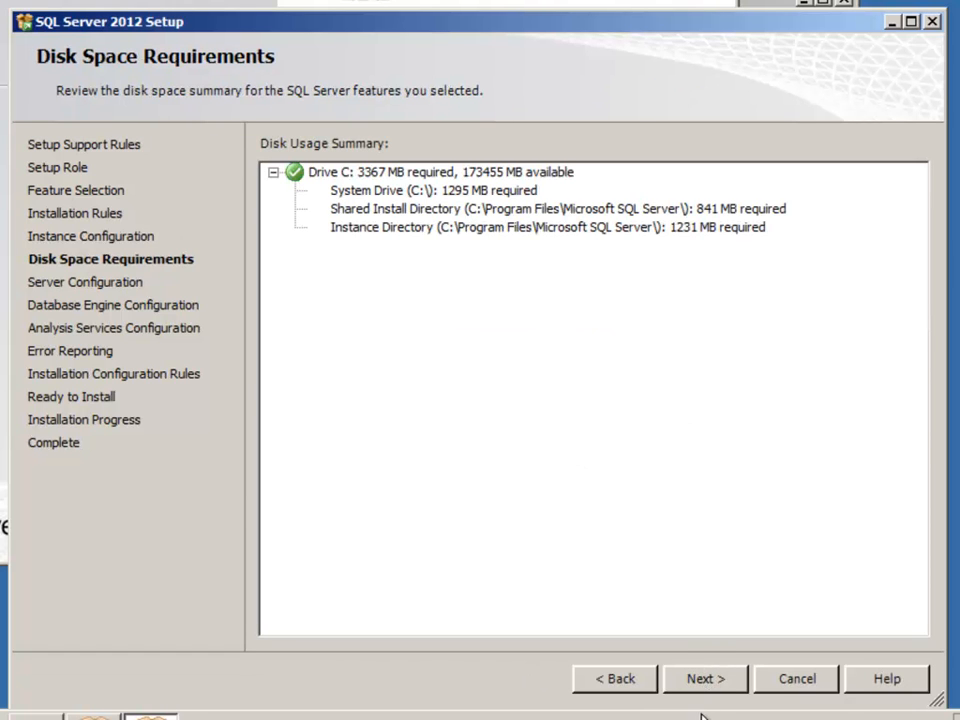
left_click(708, 680)
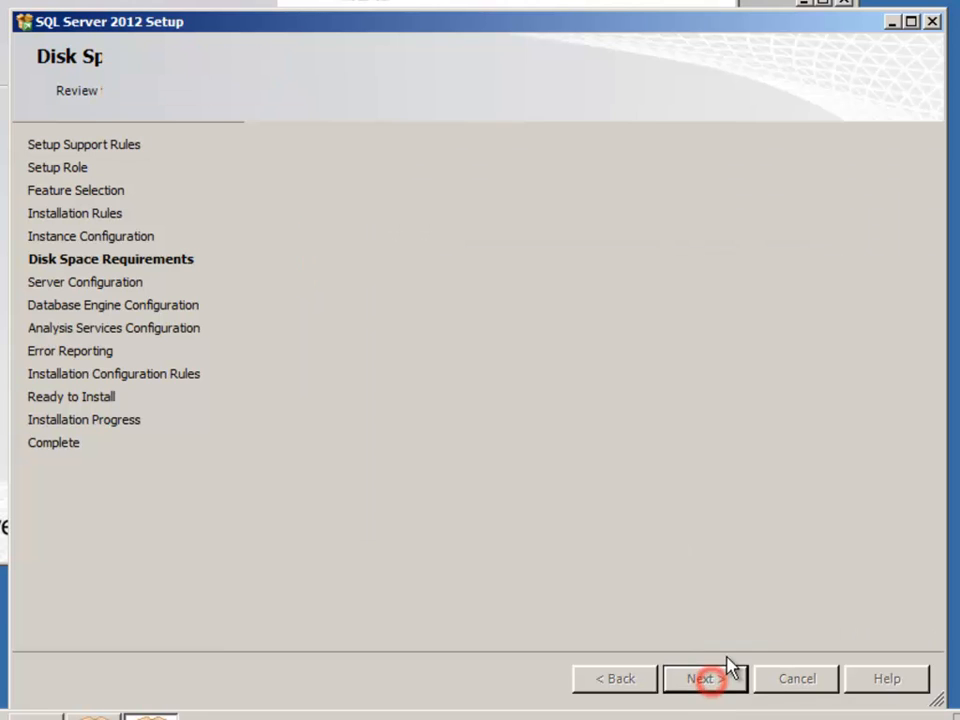
- Assign the account demo\svc_bi and its password to SQL Server Analysis Services, and continue to the Database Engine configuration
left_click(608, 290)
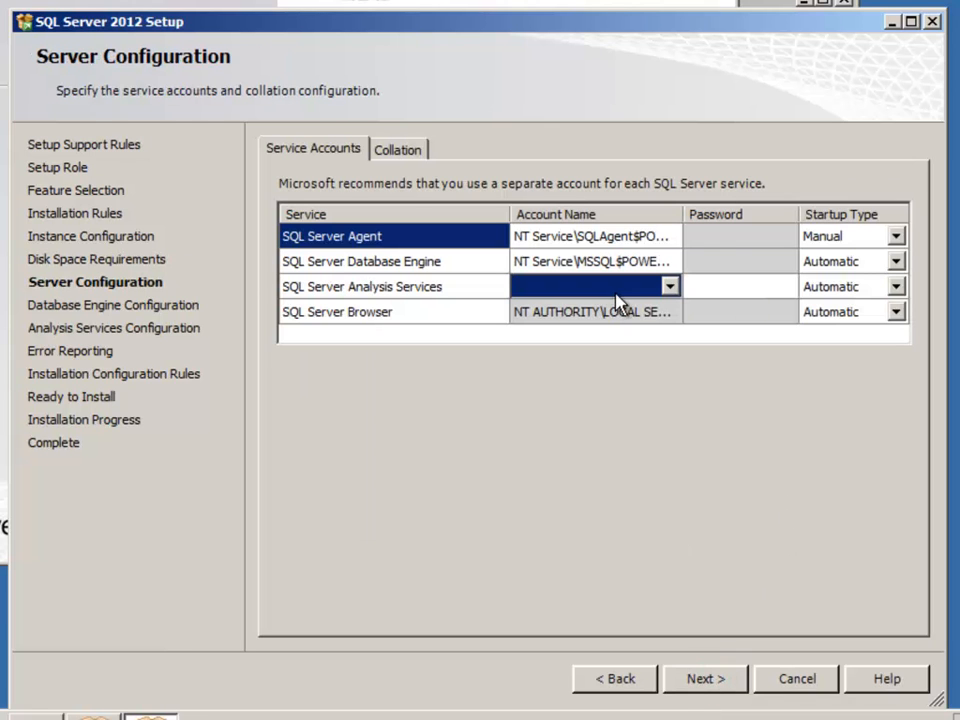
left_click(640, 286)
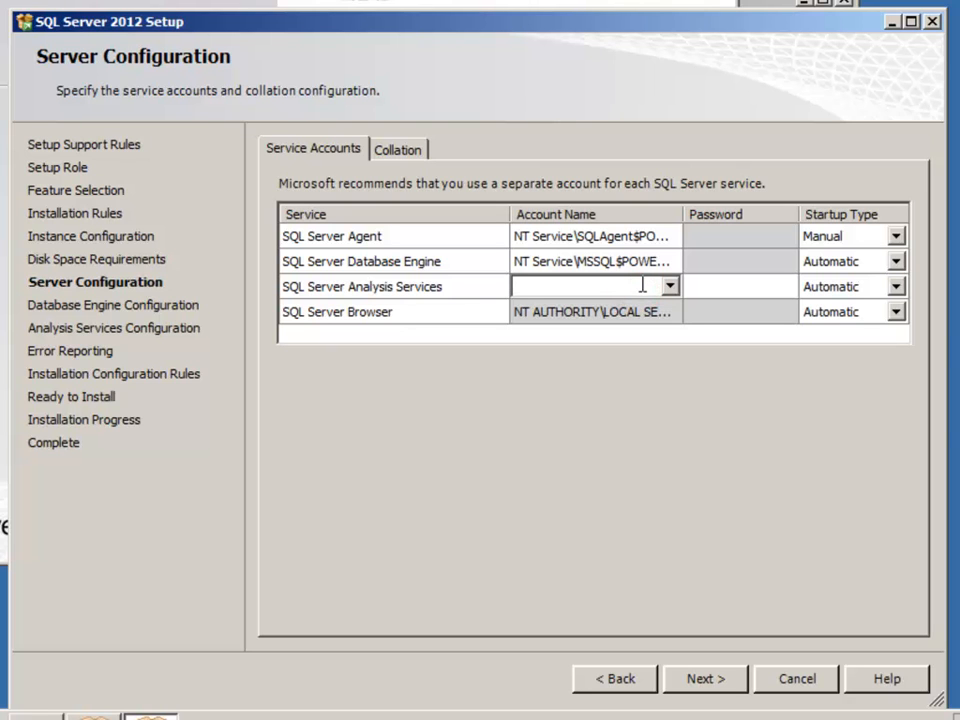
type("demo\\svc_bi")
key("Tab")
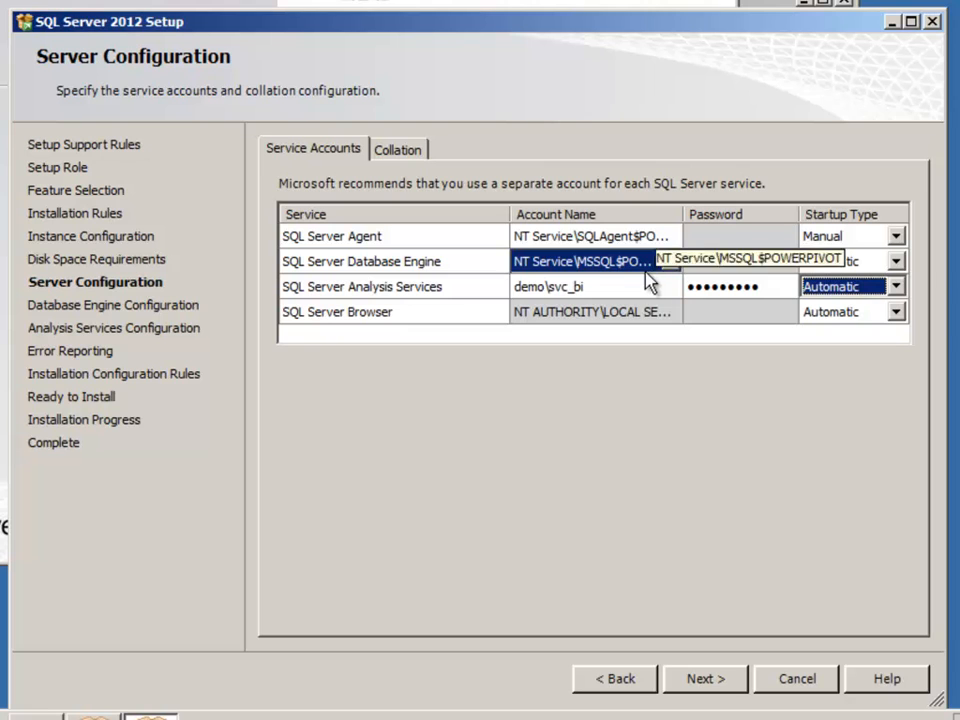
left_click(706, 682)
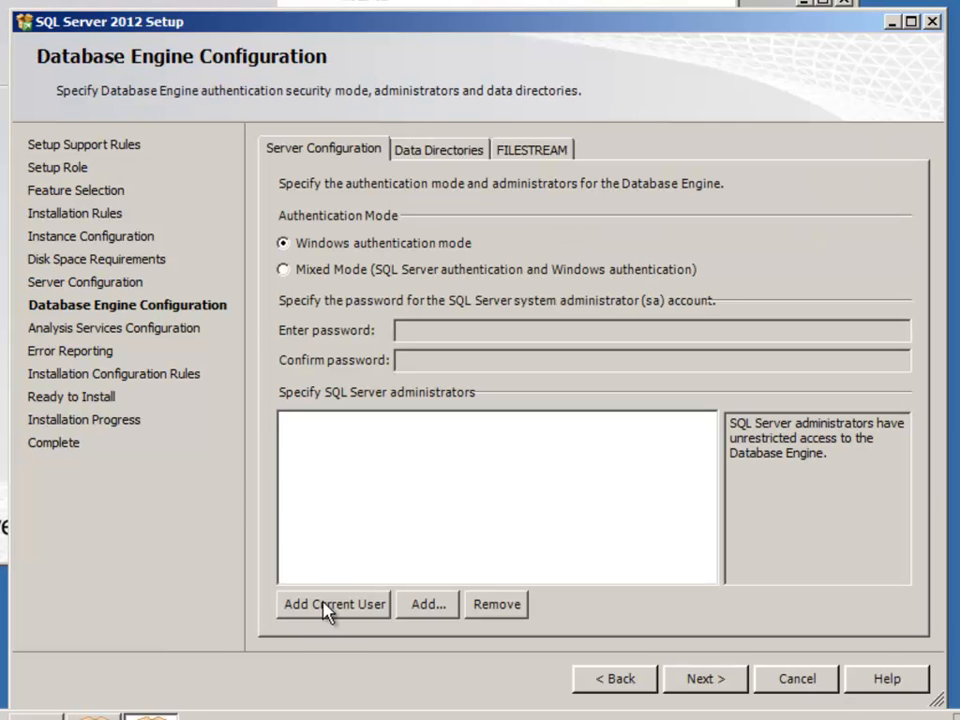
- Add the current user as administrator for both the Database Engine and Analysis Services
left_click(328, 610)
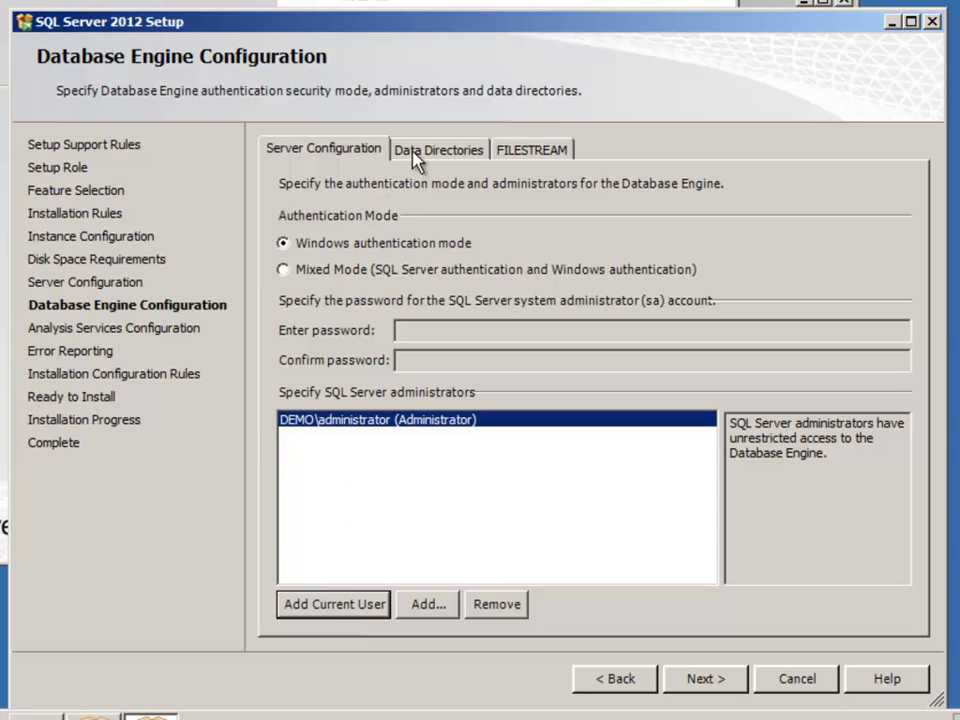
left_click(706, 684)
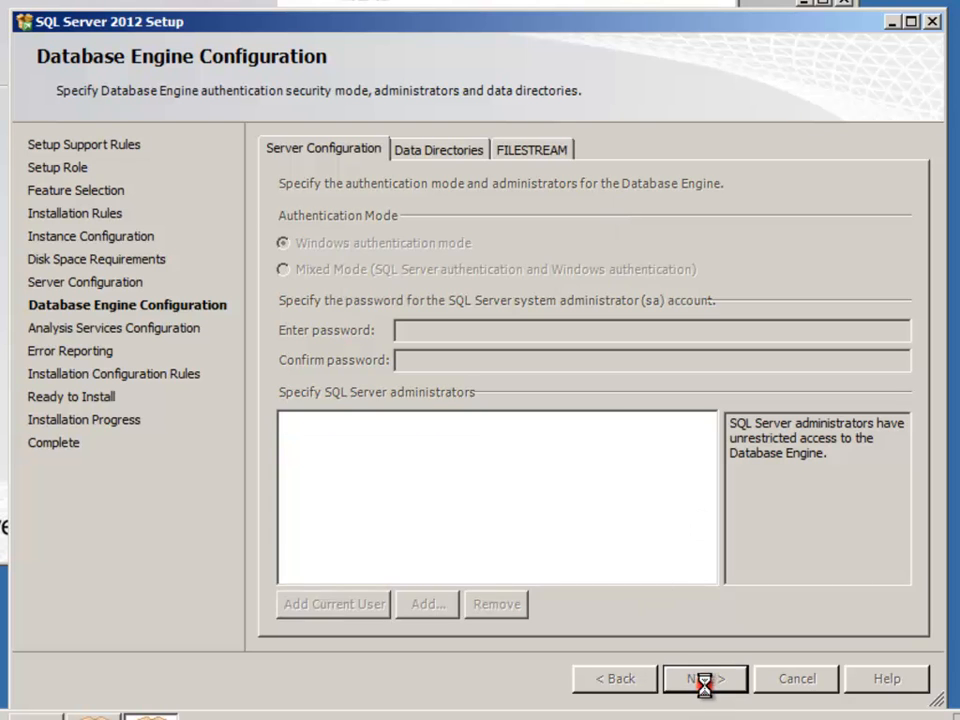
left_click(330, 607)
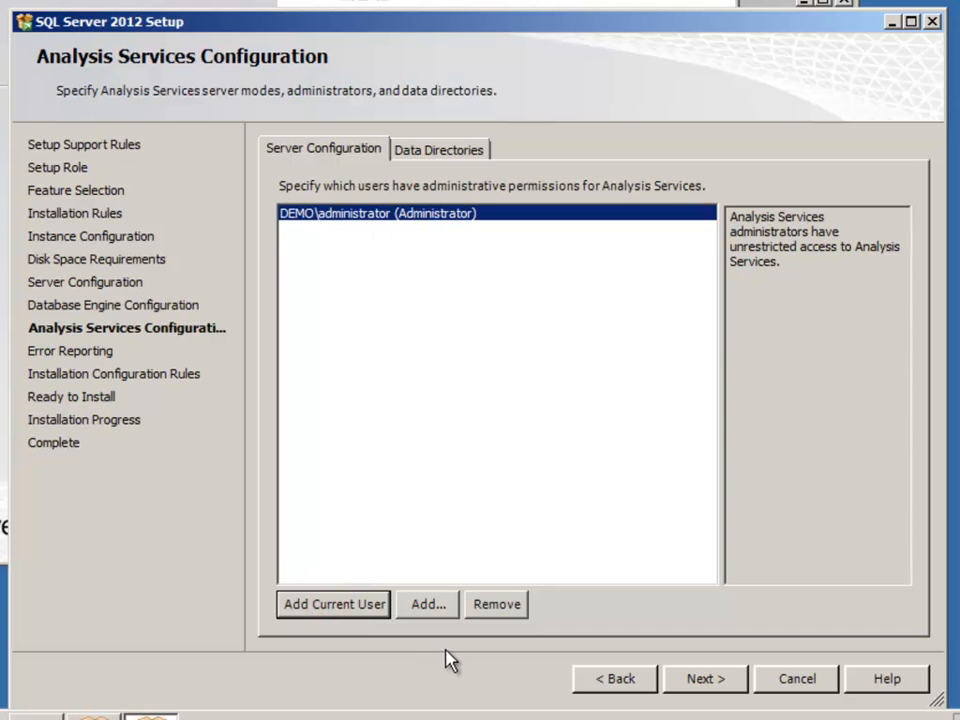
left_click(697, 683)
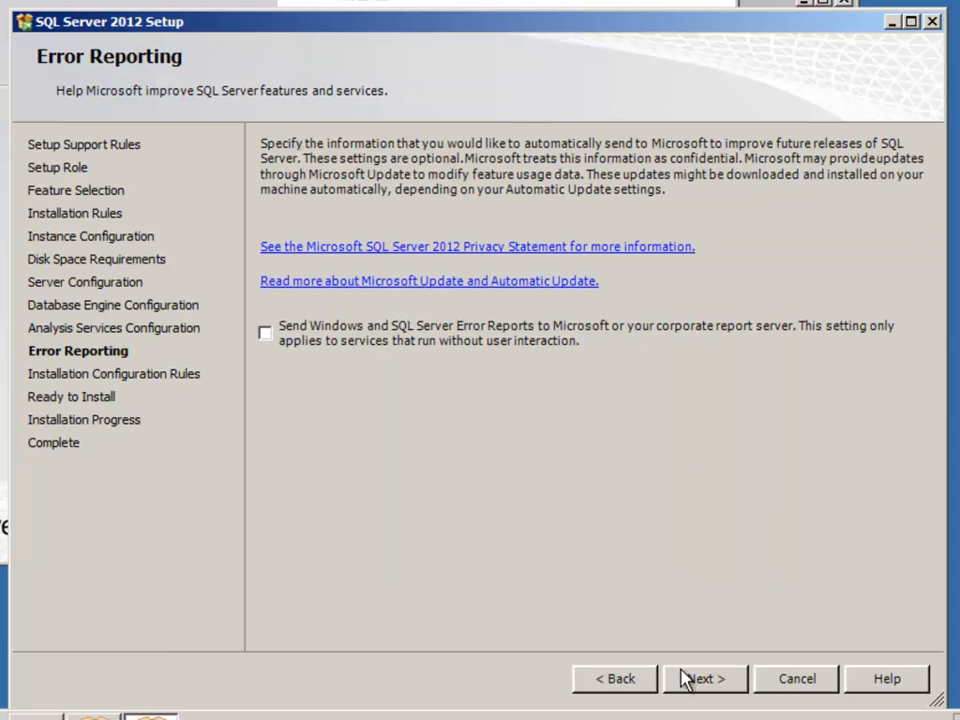
- Leave error reporting off, proceed past the installation configuration rules and start the SQL Server 2012 installation
left_click(705, 680)
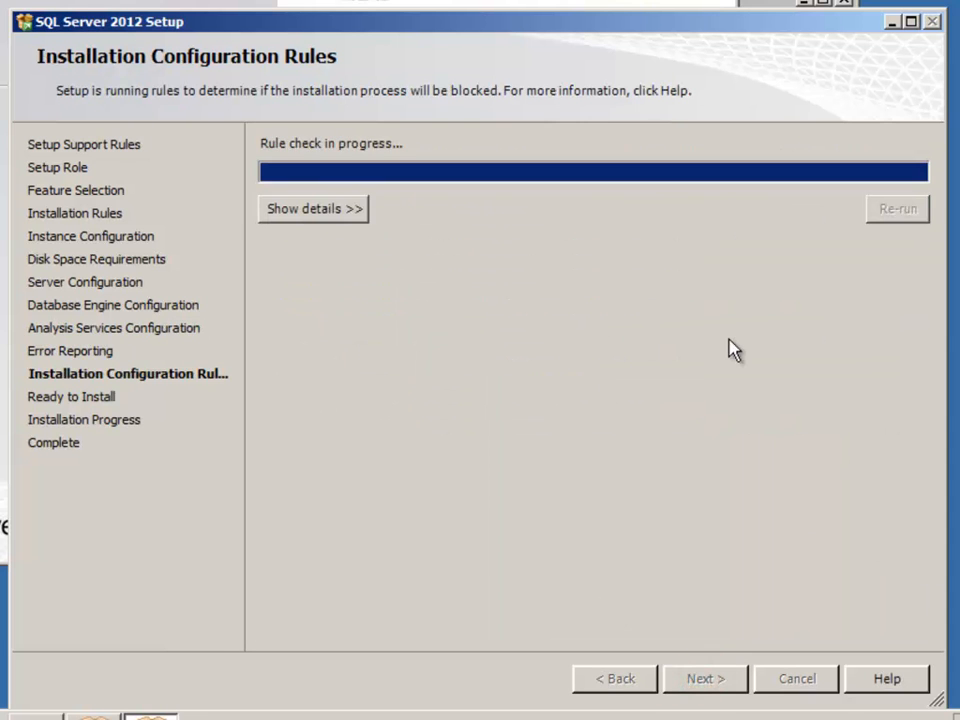
left_click(699, 679)
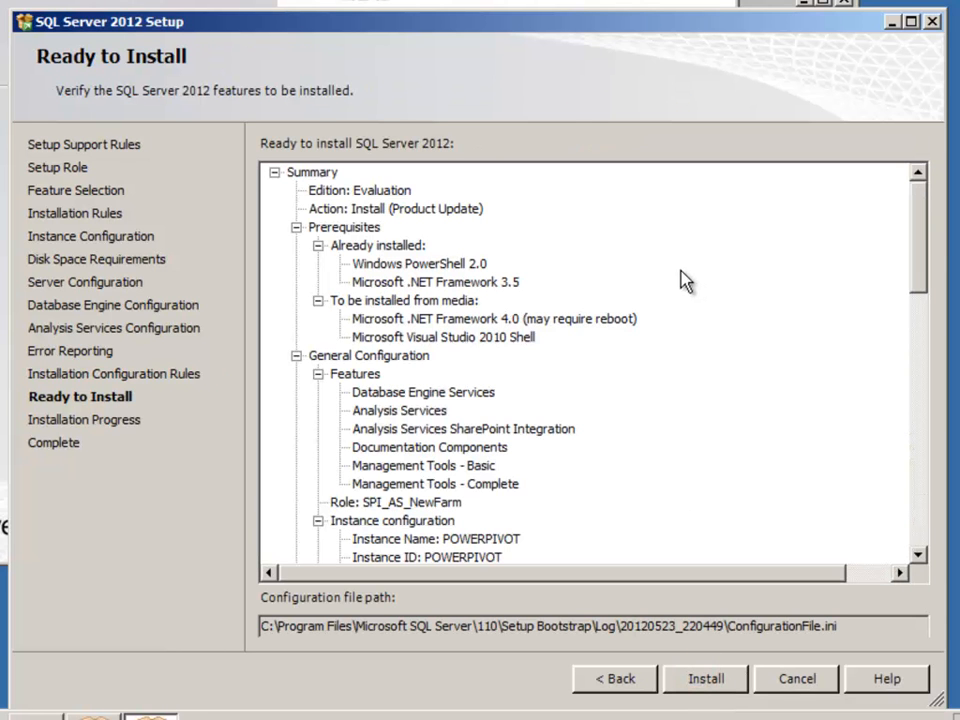
left_click(700, 685)
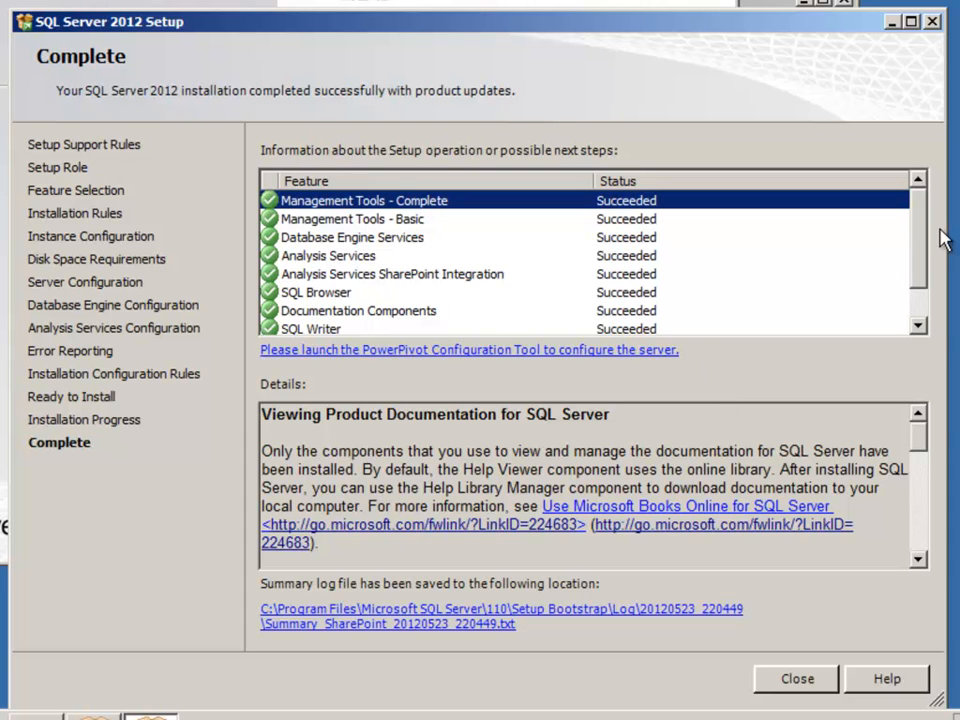
- Review the status of all installed features in the completion summary and close the setup wizard
mouse_move(916, 221)
left_mouse_down()
mouse_move(926, 246)
mouse_move(814, 317)
left_mouse_up()
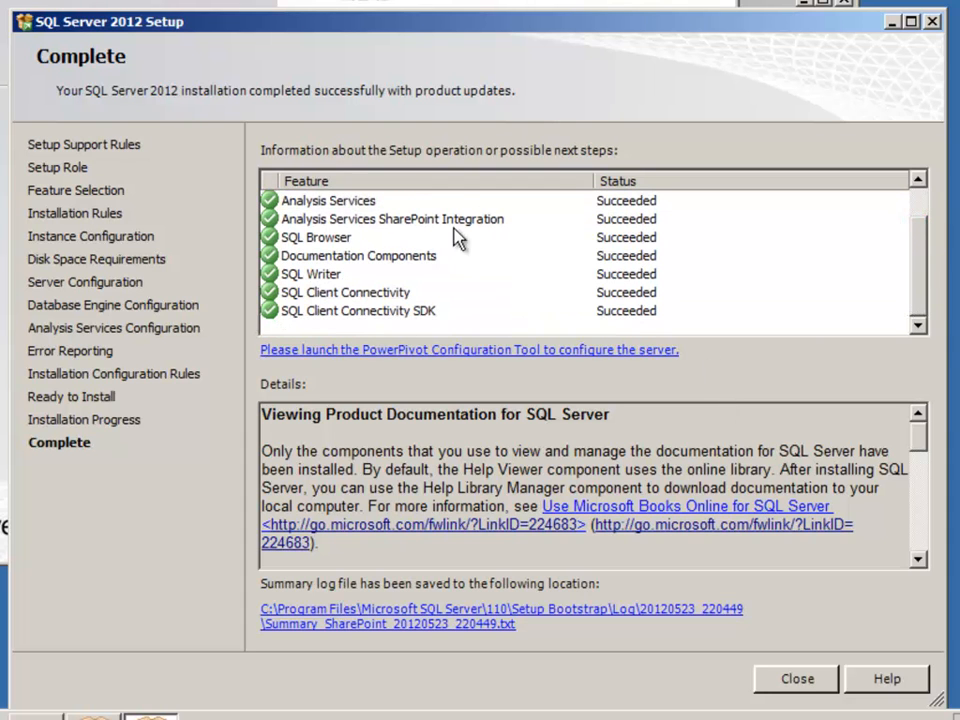
left_click_drag(921, 311, 918, 283)
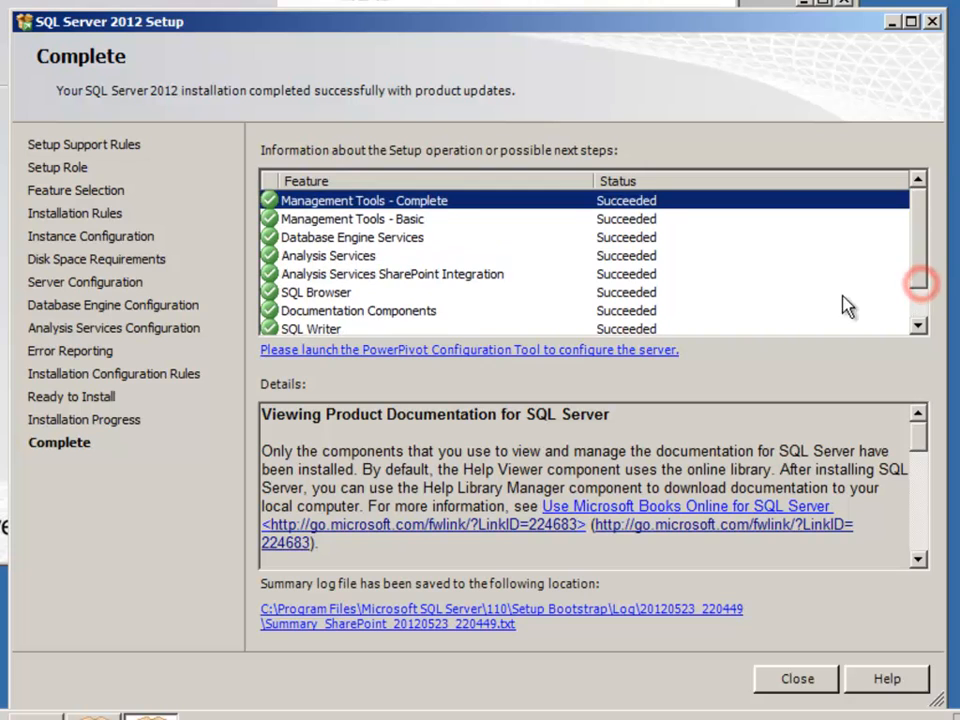
left_click(800, 678)
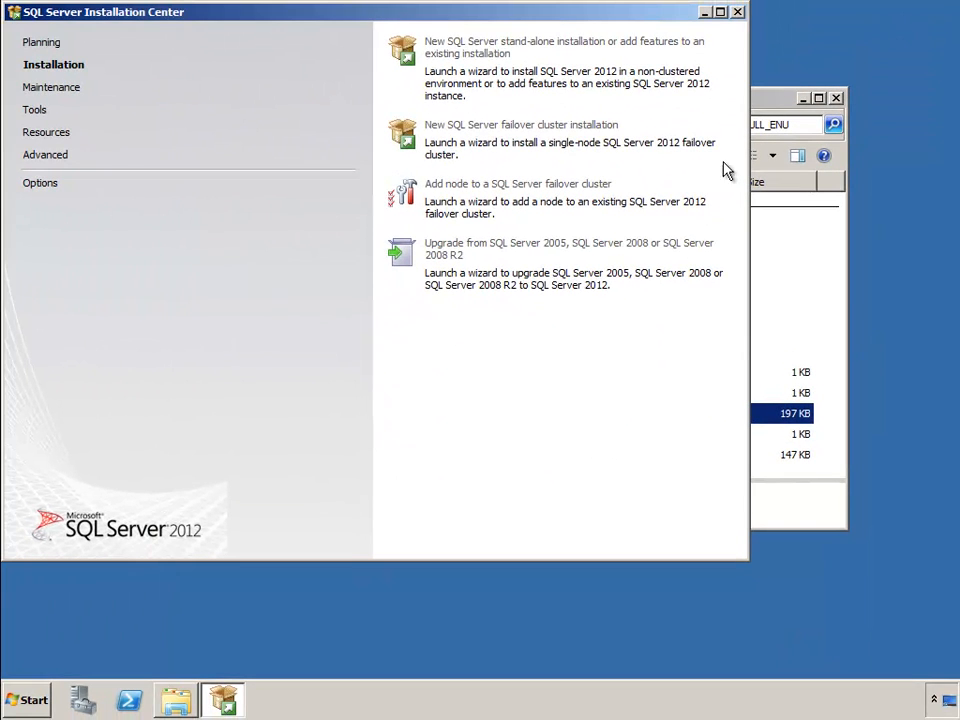